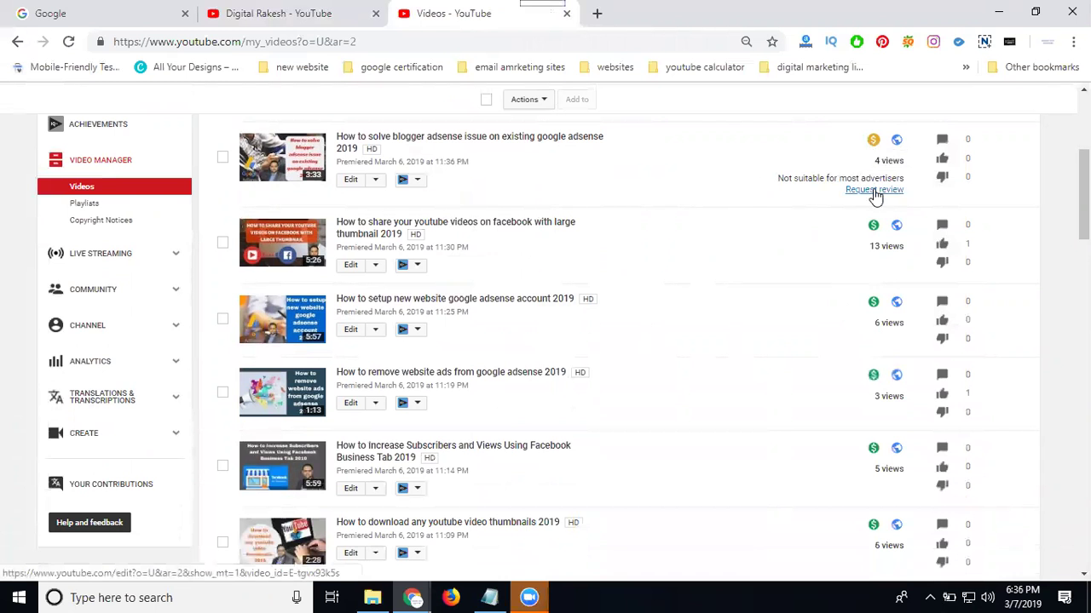
Open the review request for "How to solve blogger adsense issue on existing google adsense 2019" and examine its monetization status and ad formats.
click(874, 190)
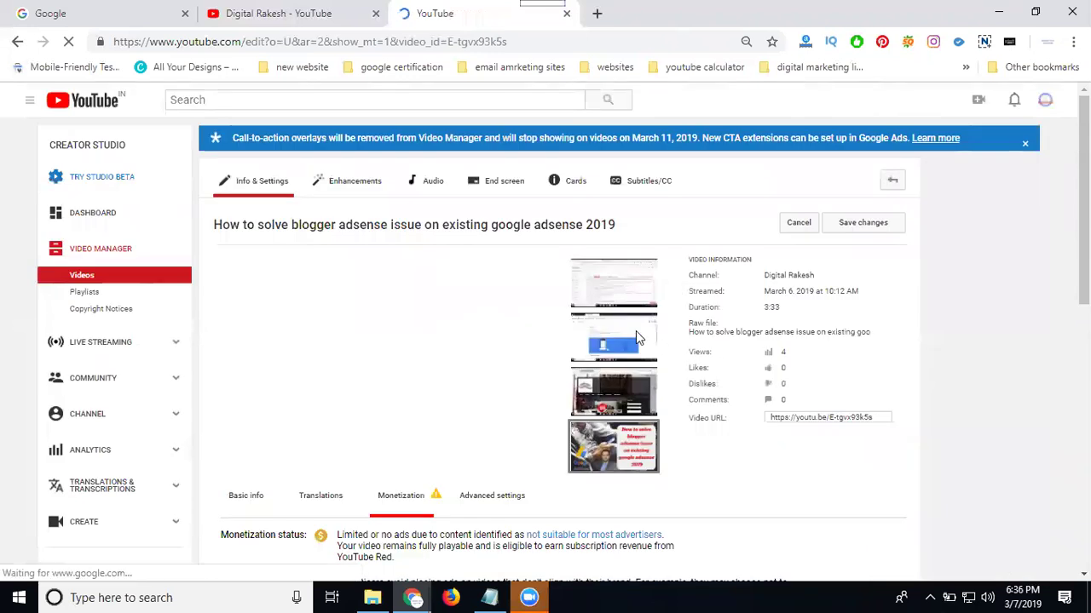
scroll(636, 331, down, 3)
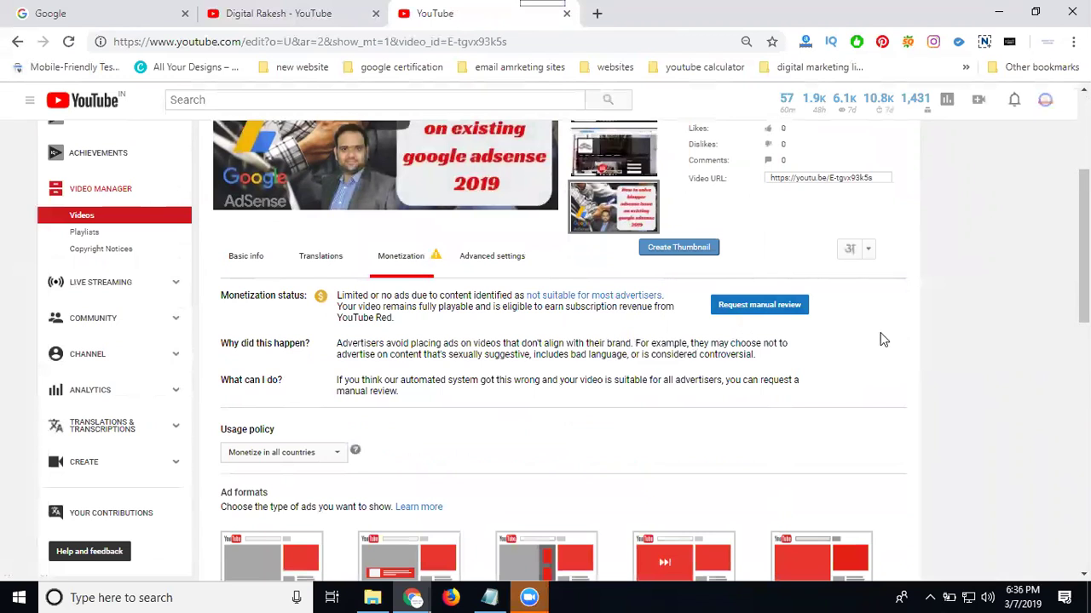
scroll(981, 363, down, 5)
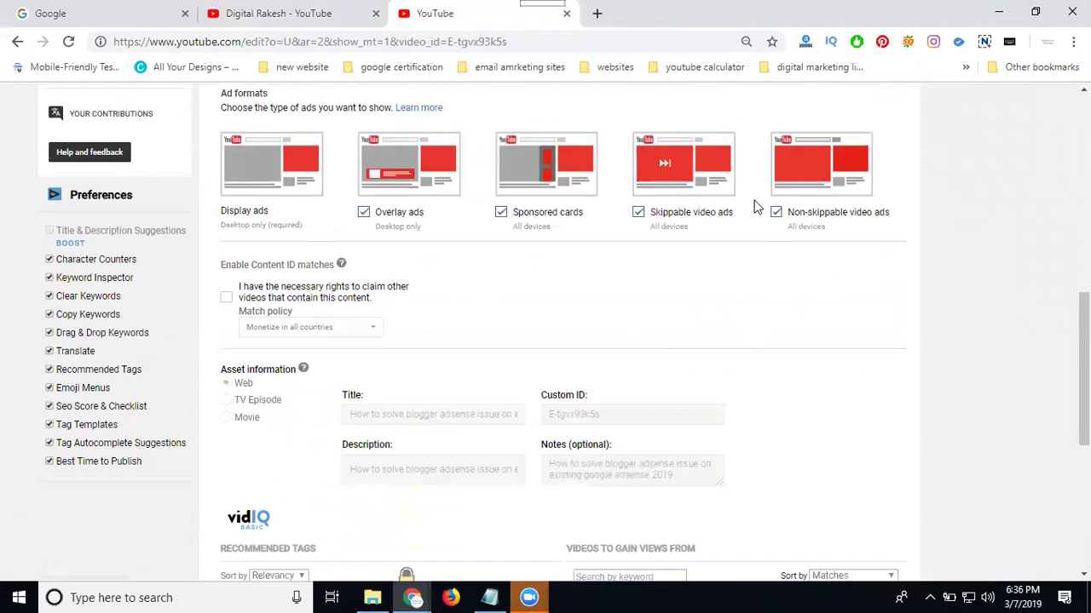
scroll(866, 332, up, 5)
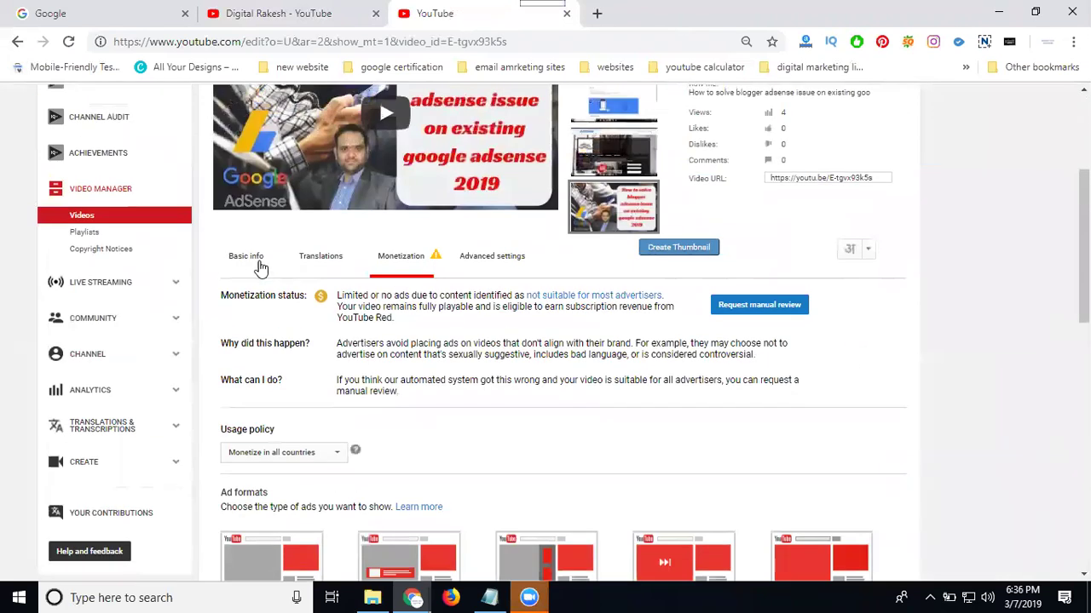
Show the video's basic info and open its watch page in a new tab for playback.
click(259, 263)
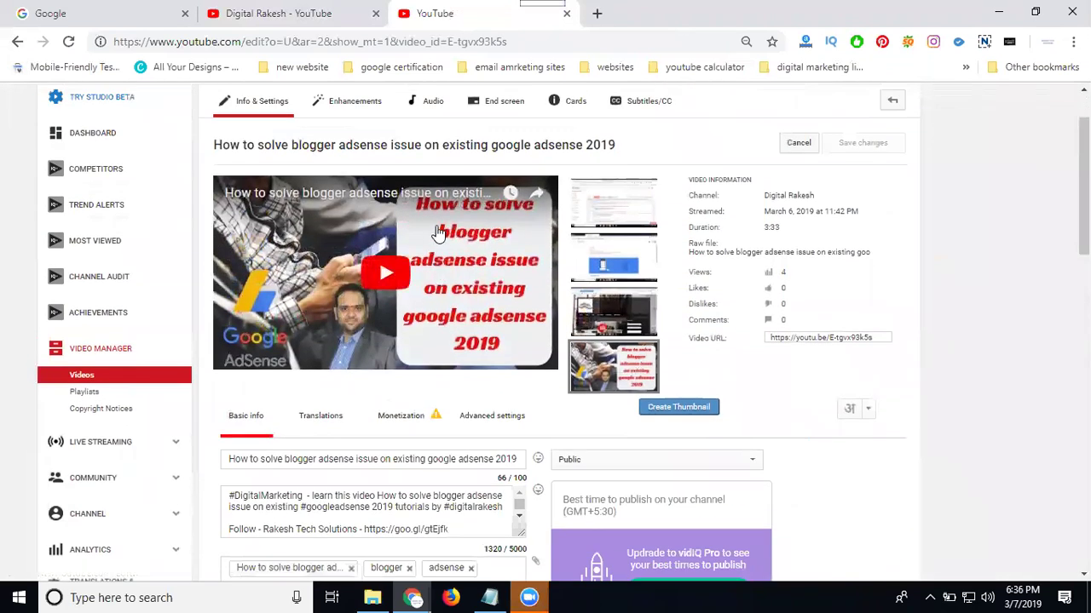
middle_click(424, 194)
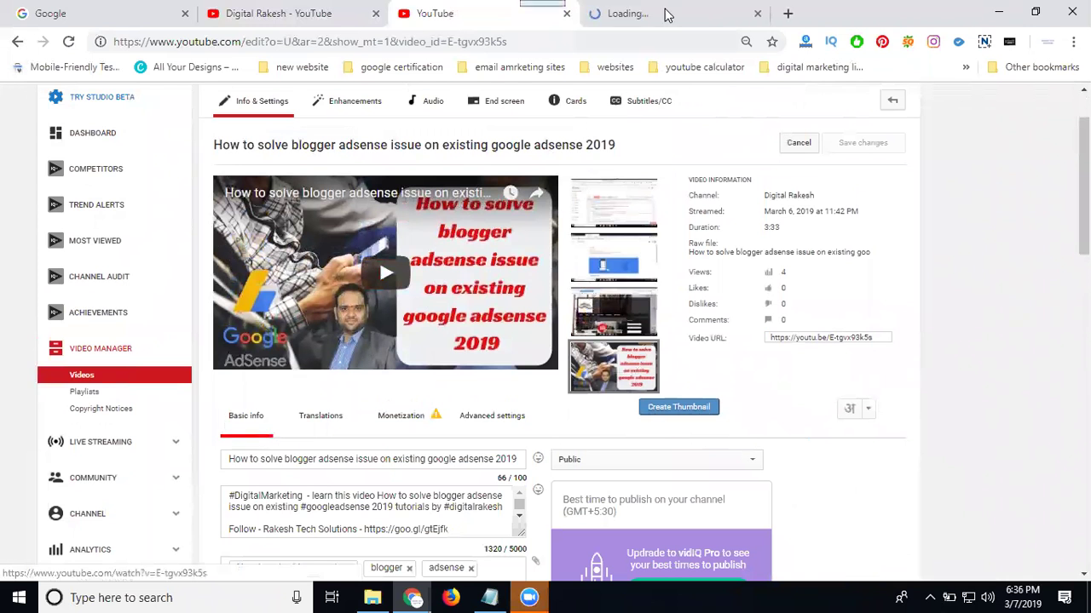
click(667, 14)
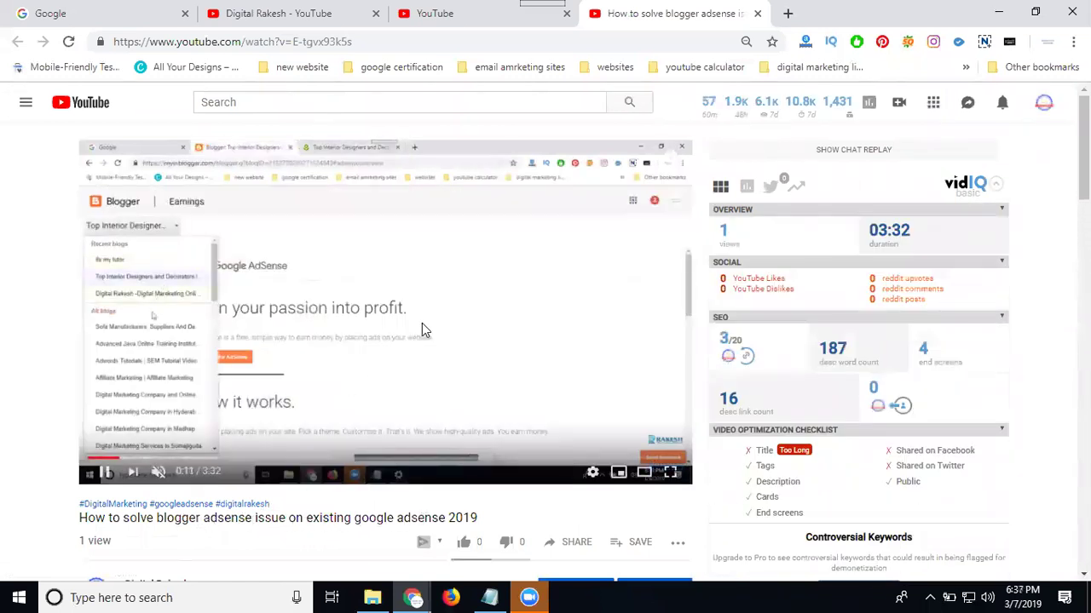
Open "How to verify Google adsense account with pin 2019" from the channel's uploaded videos in a new tab.
click(271, 10)
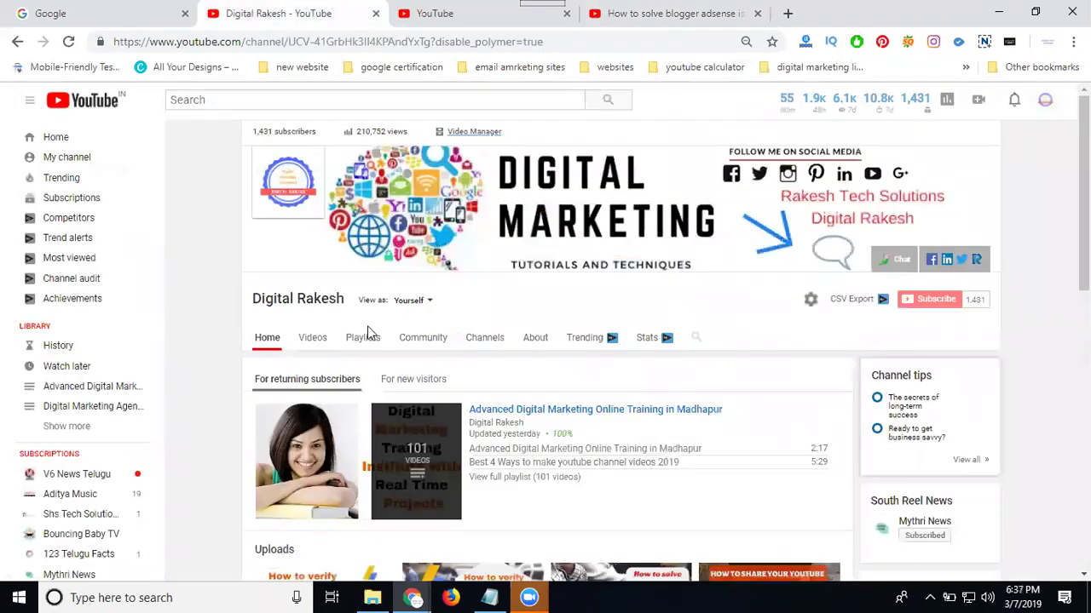
click(315, 343)
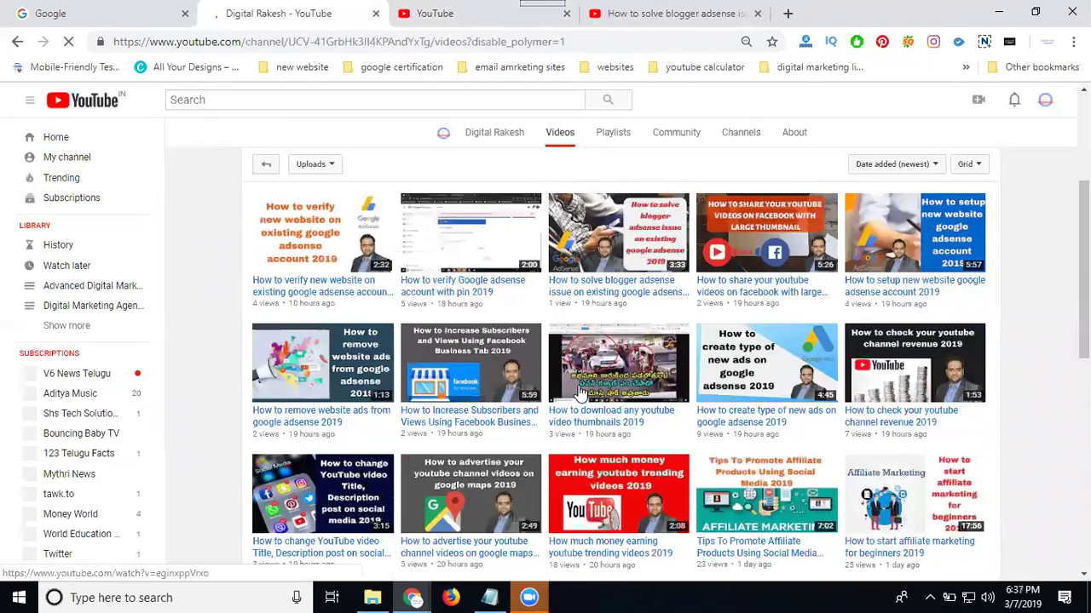
middle_click(490, 253)
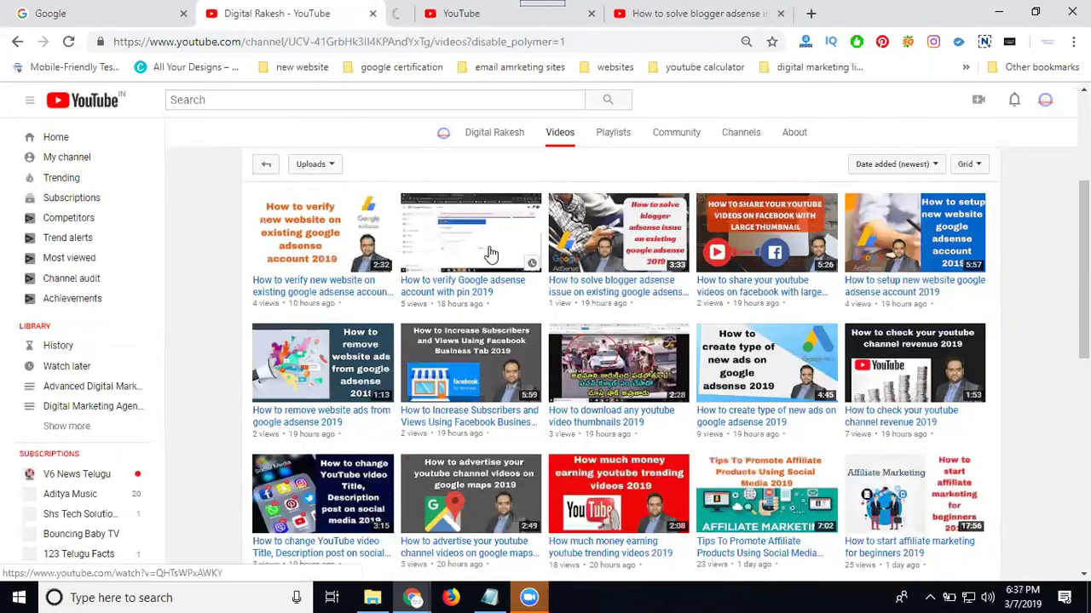
click(385, 13)
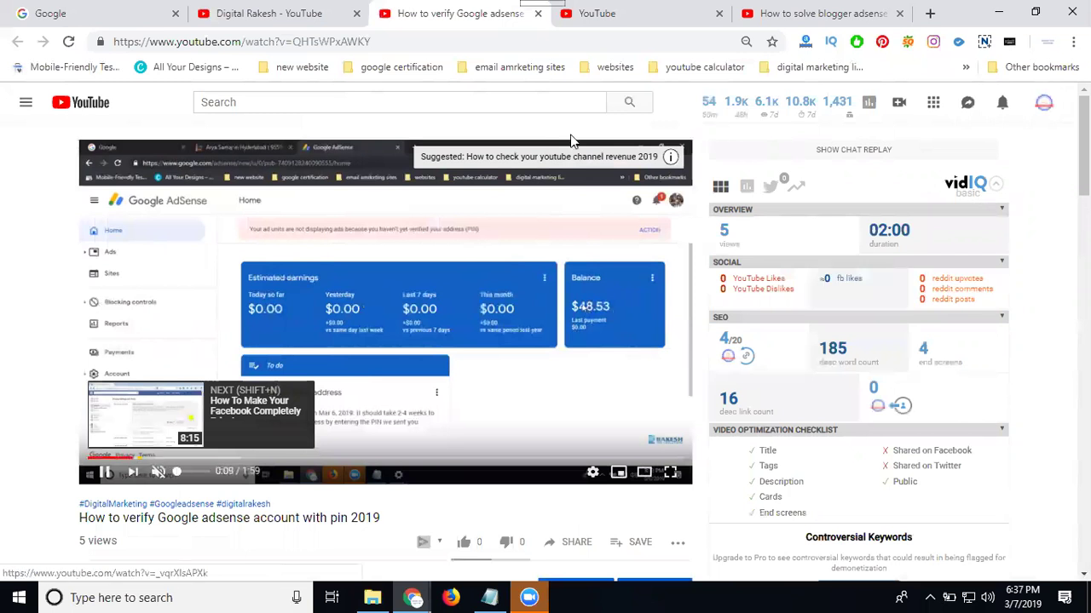
Compare the playback of the blogger adsense video and the pin verification video for displayed ads.
click(781, 17)
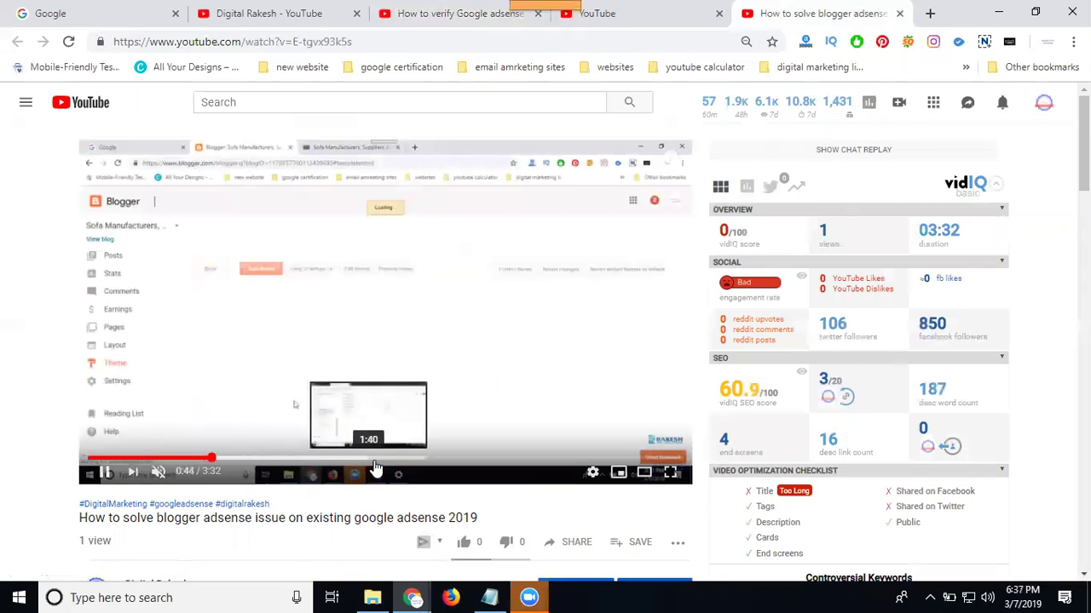
click(411, 11)
click(175, 457)
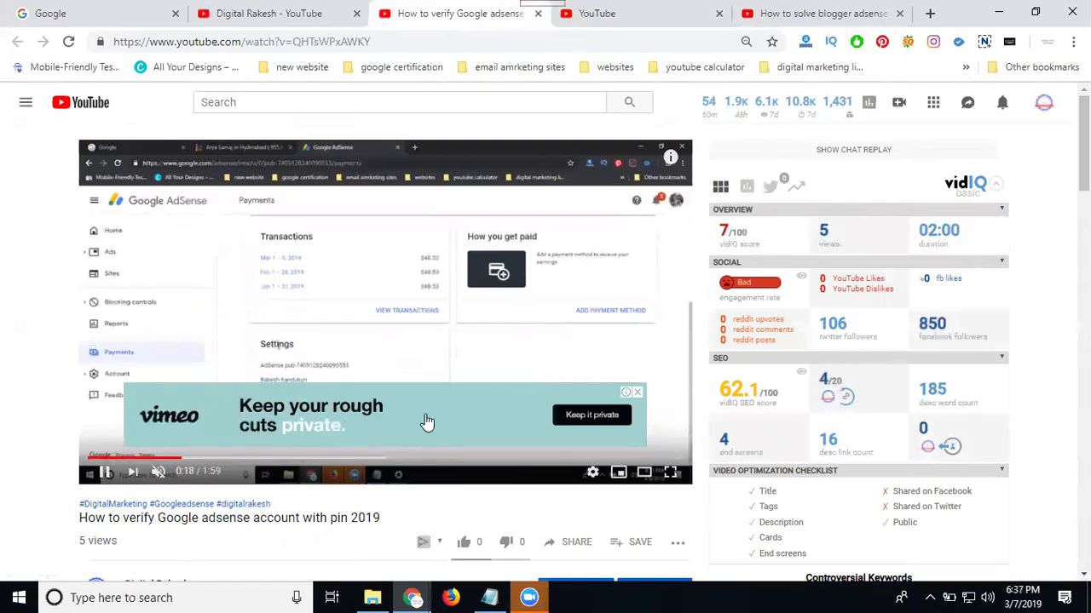
click(769, 18)
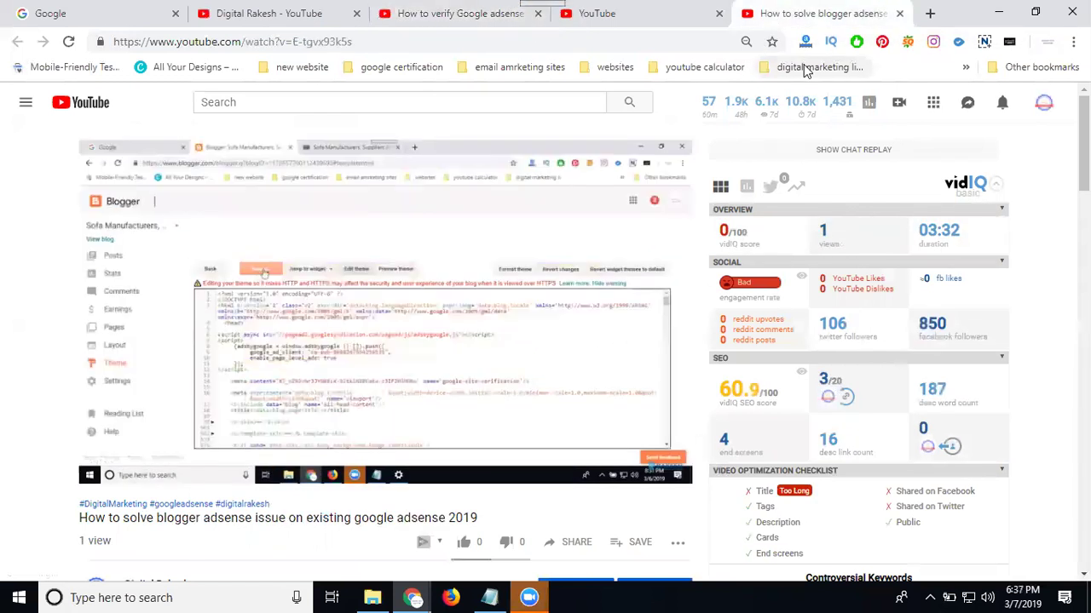
mouse_move(839, 367)
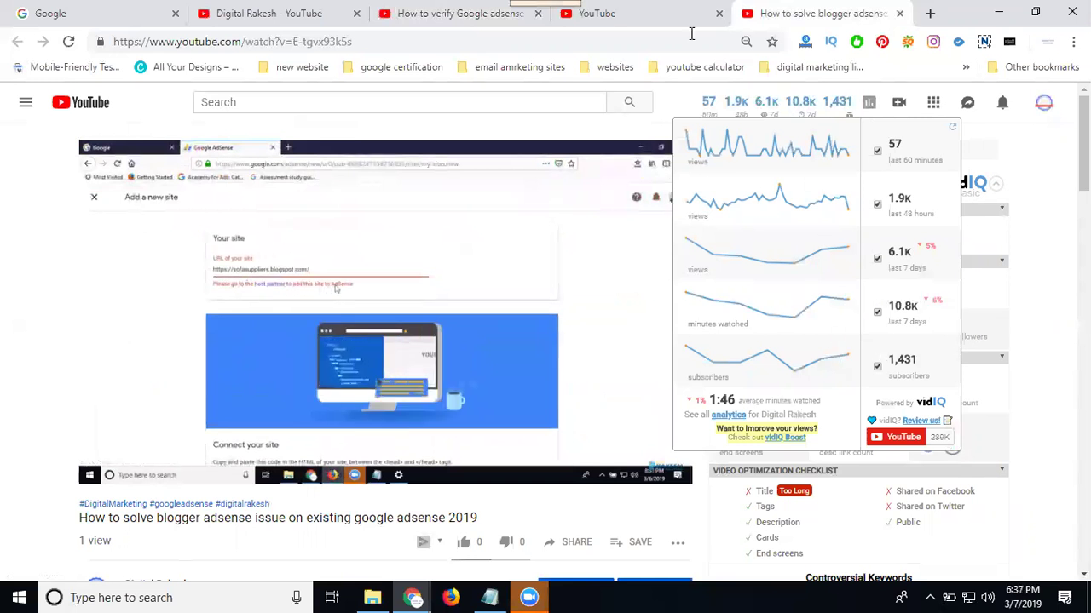
Return to the blogger adsense video's edit page and show its monetization settings.
click(628, 14)
scroll(740, 516, down, 2)
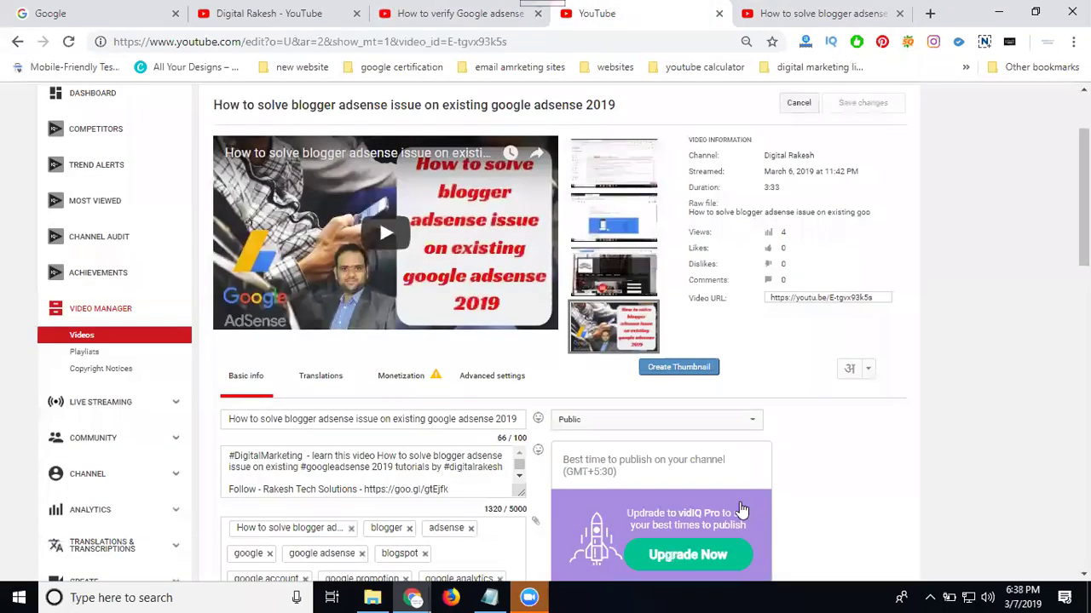
click(397, 263)
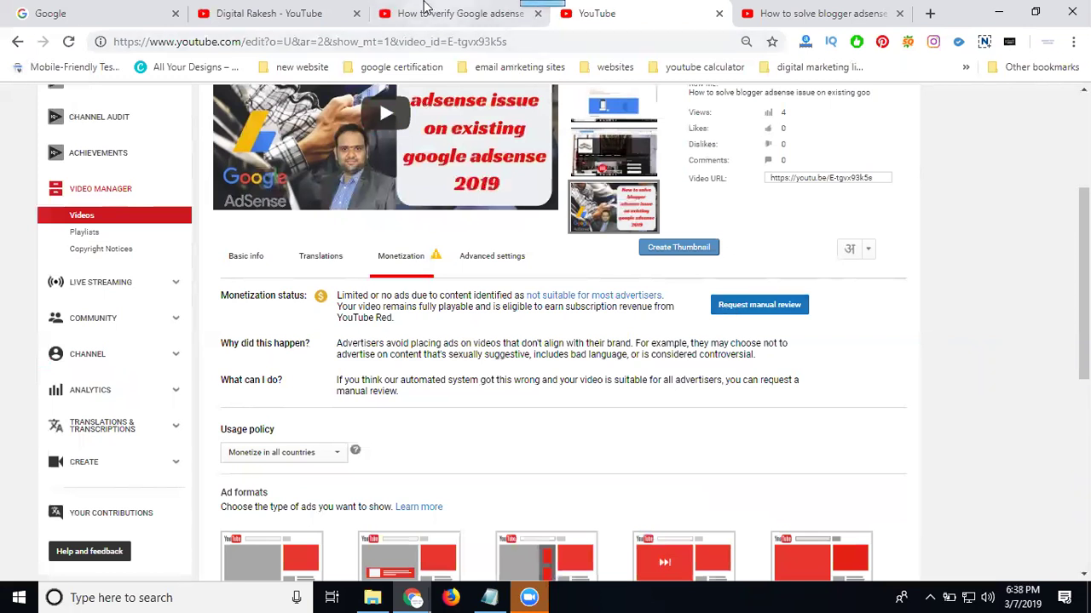
Check the pin verification video once more, close its tab, and return from the edit page to the video list.
click(431, 13)
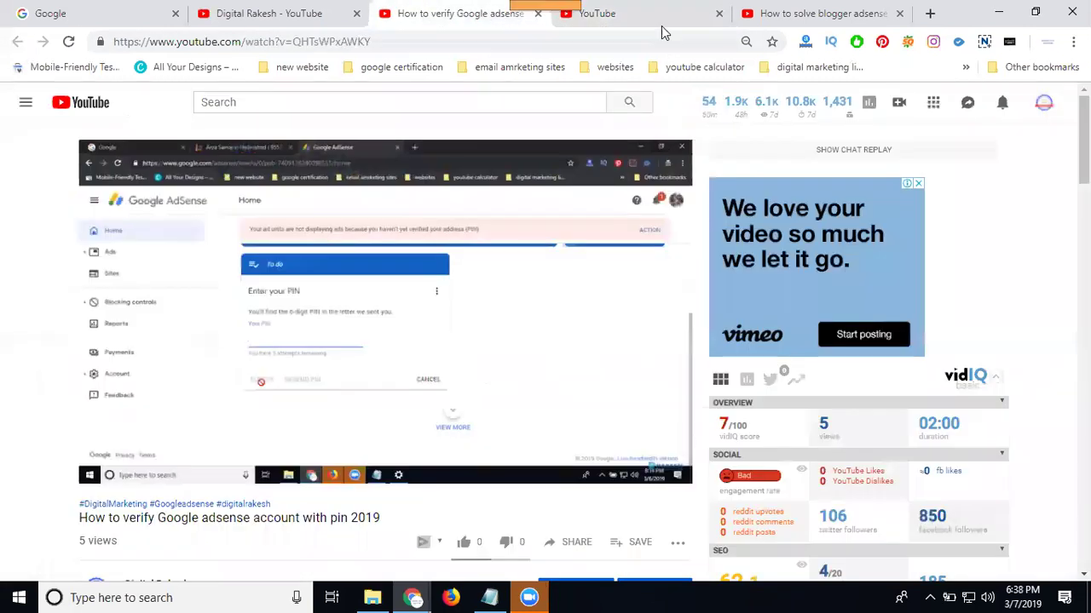
click(627, 14)
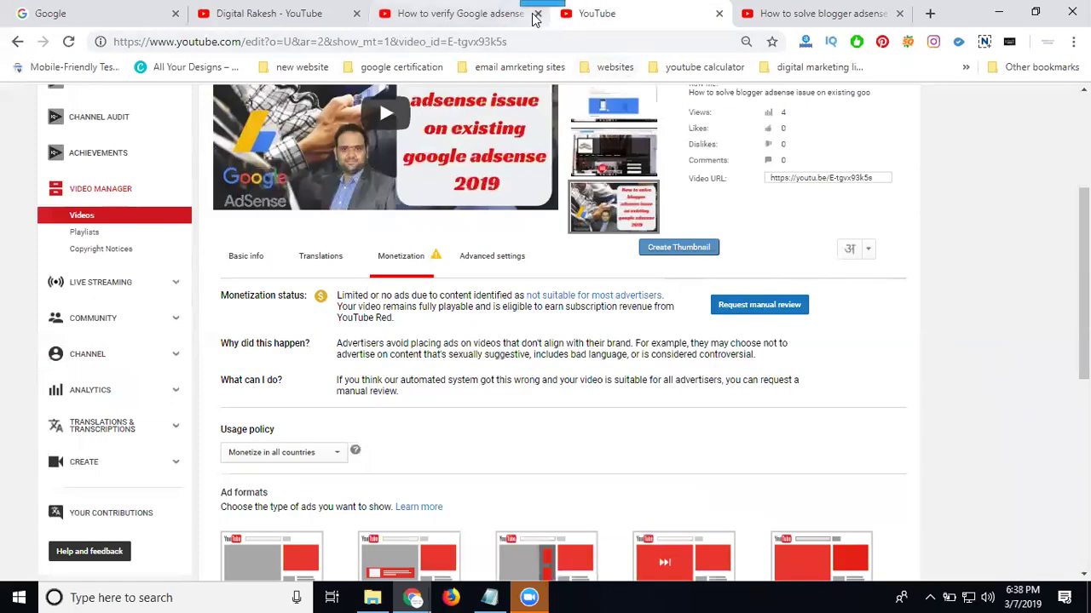
click(538, 14)
scroll(1057, 255, up, 3)
click(891, 181)
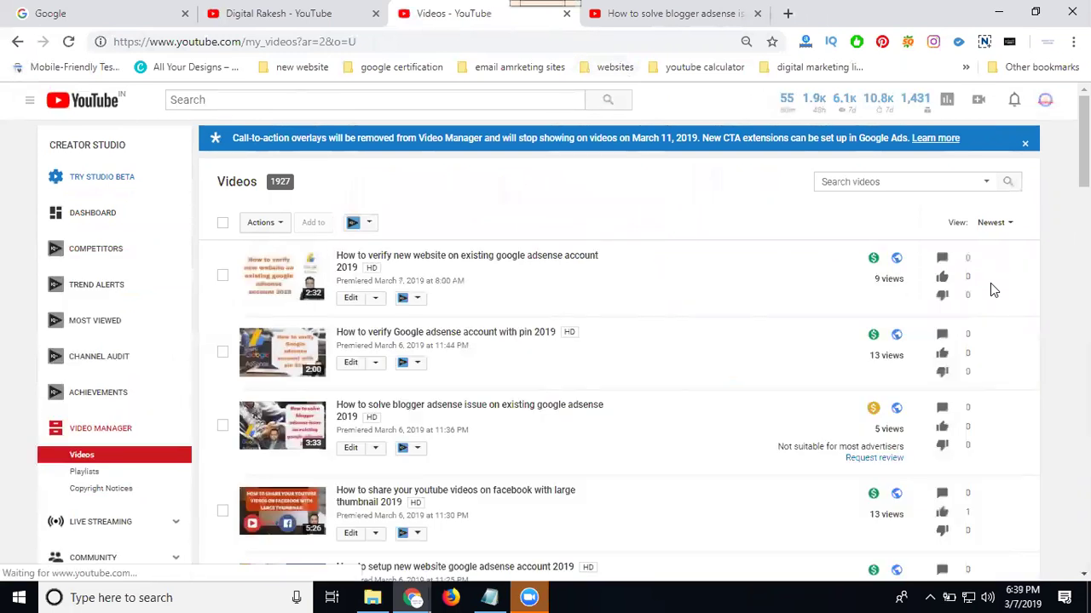
Examine the monetization status of the uploaded videos on pages 1 and 7 of the video list.
scroll(703, 272, down, 4)
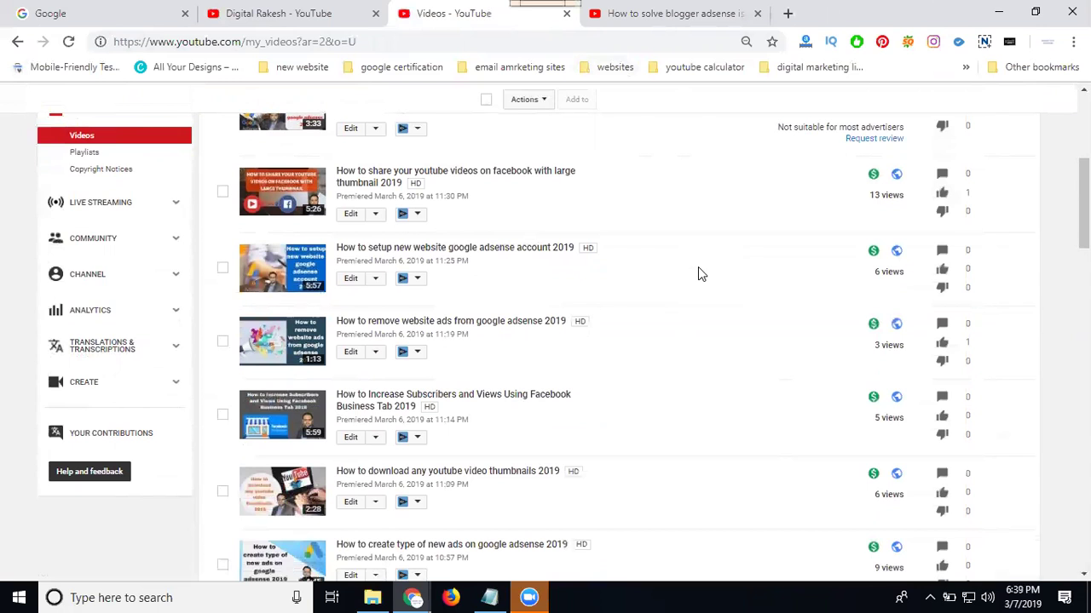
scroll(698, 268, down, 9)
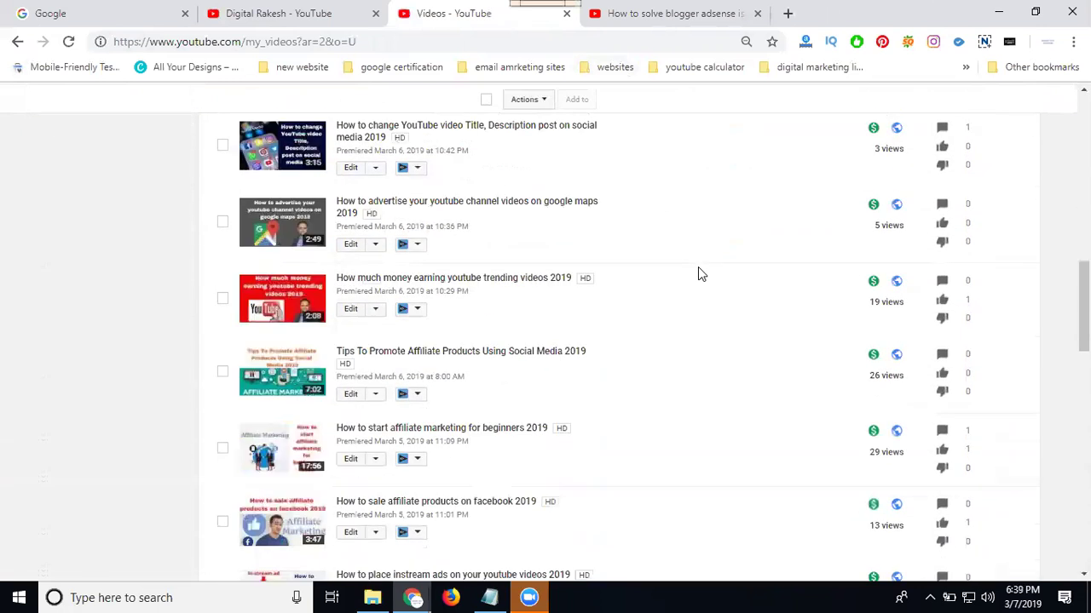
scroll(698, 267, down, 5)
scroll(696, 283, down, 4)
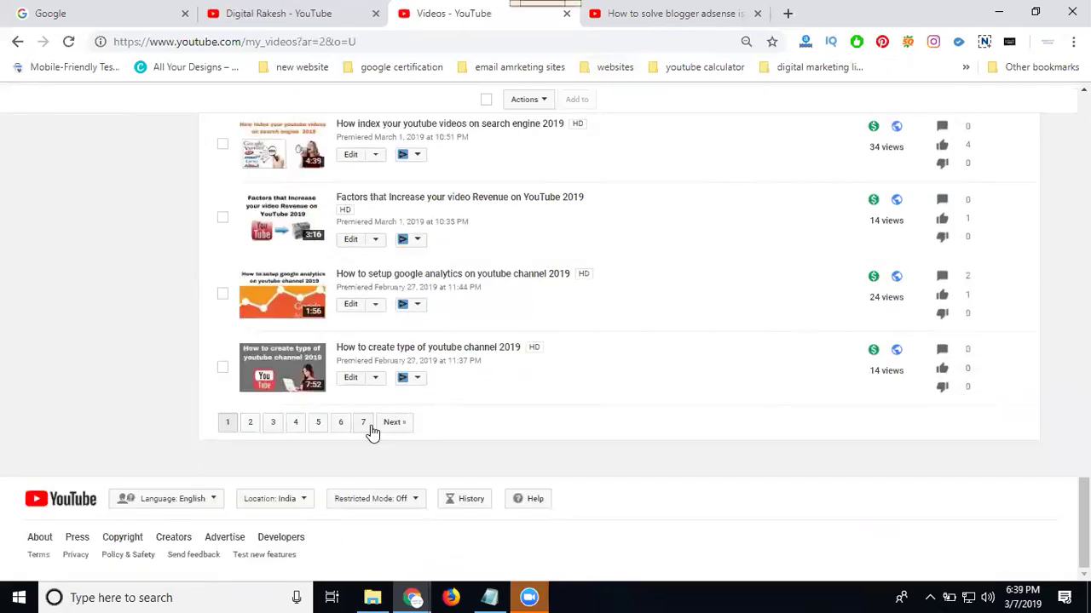
click(382, 423)
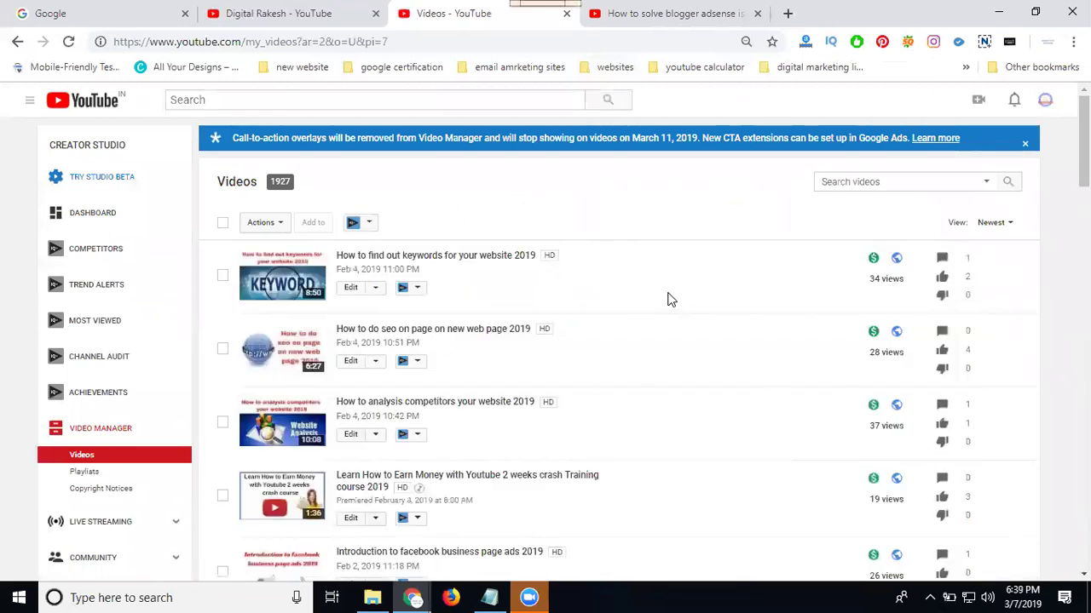
scroll(668, 299, down, 10)
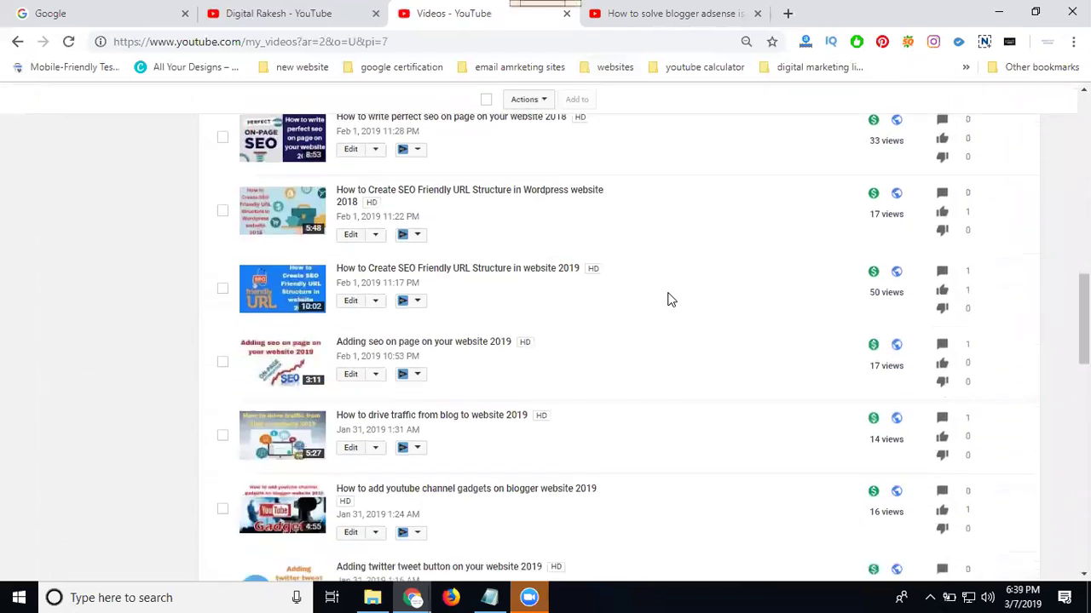
scroll(668, 299, down, 4)
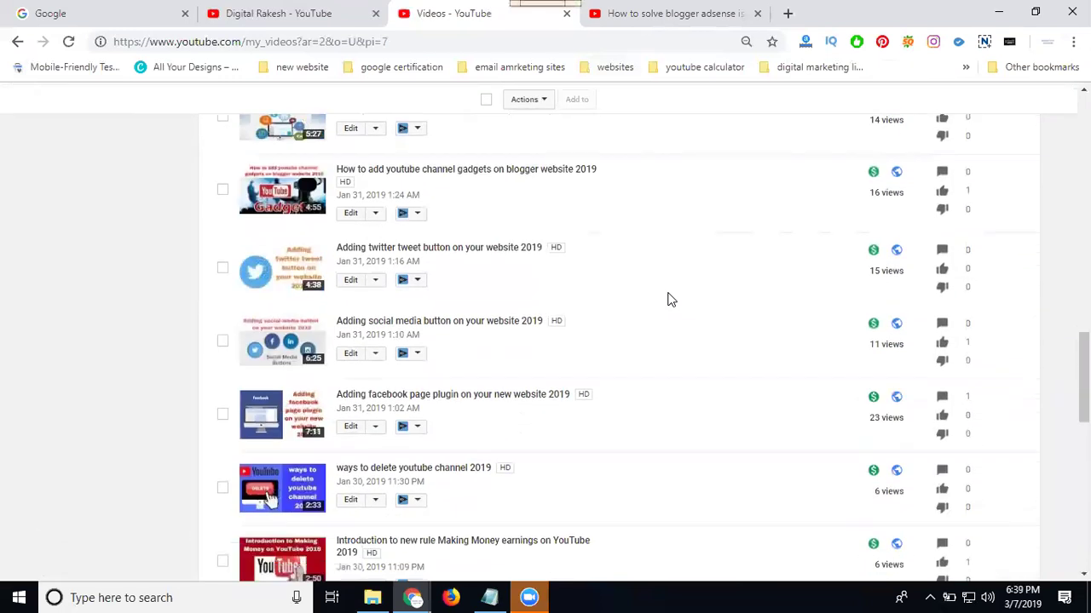
scroll(668, 299, down, 9)
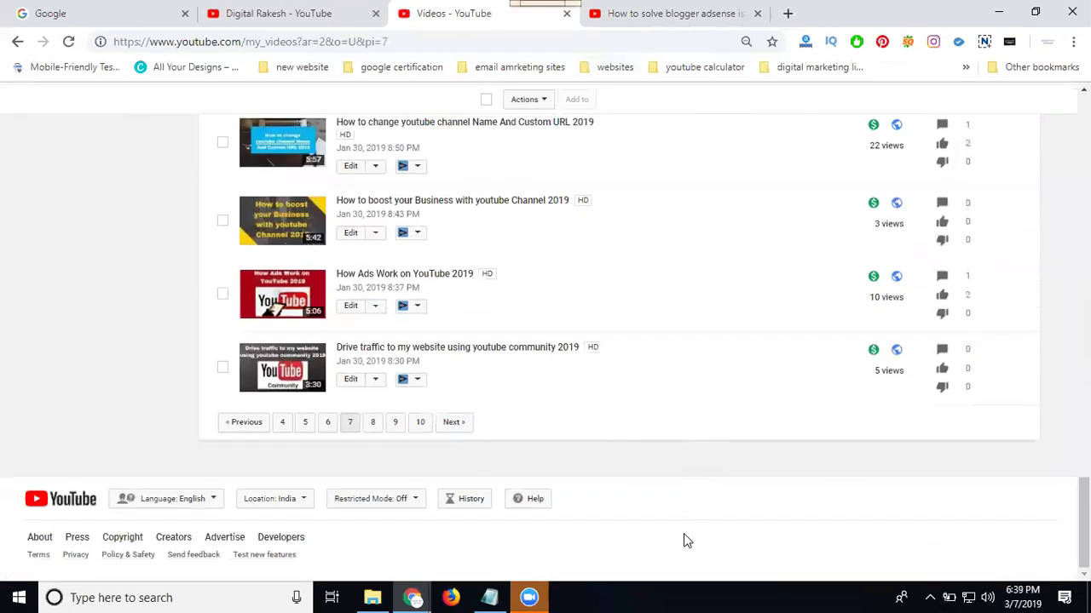